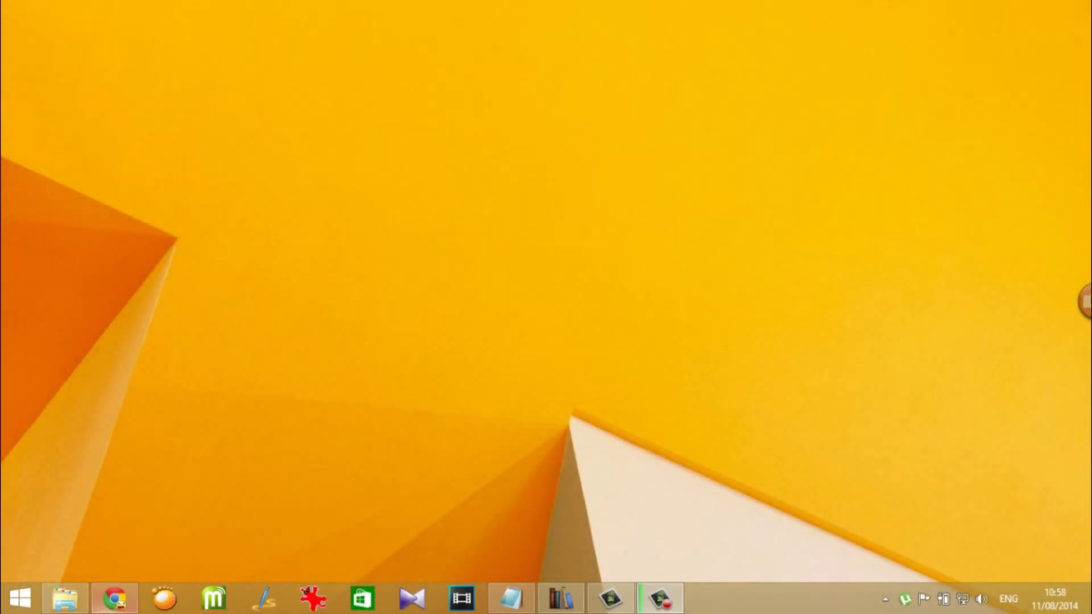
- Bring up the Ebook folder, deselect its two EPUB files, then hide it to show the desktop
left_click(67, 602)
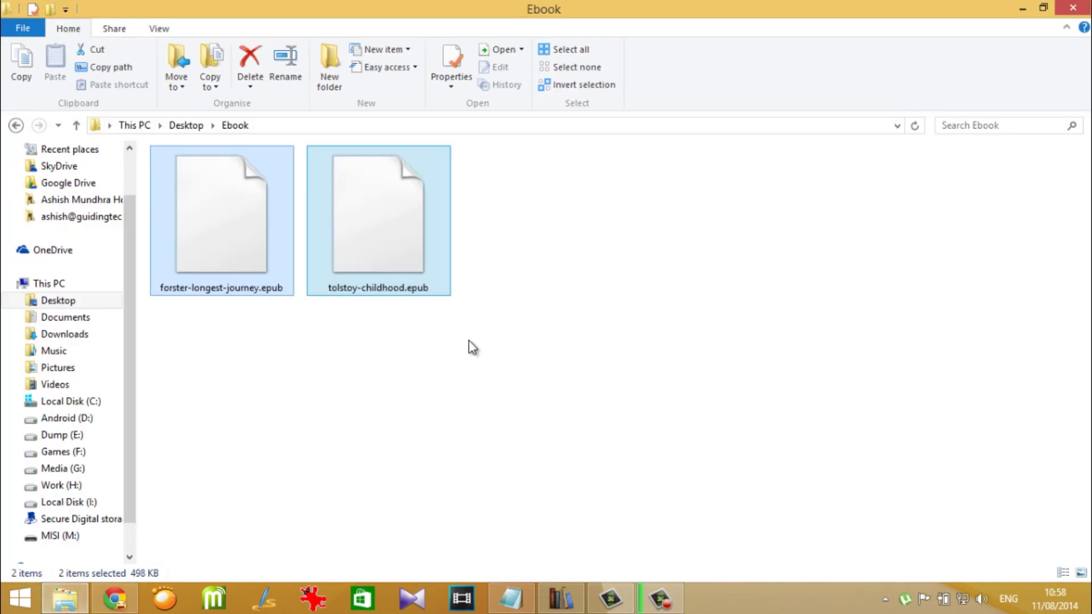
left_click(468, 341)
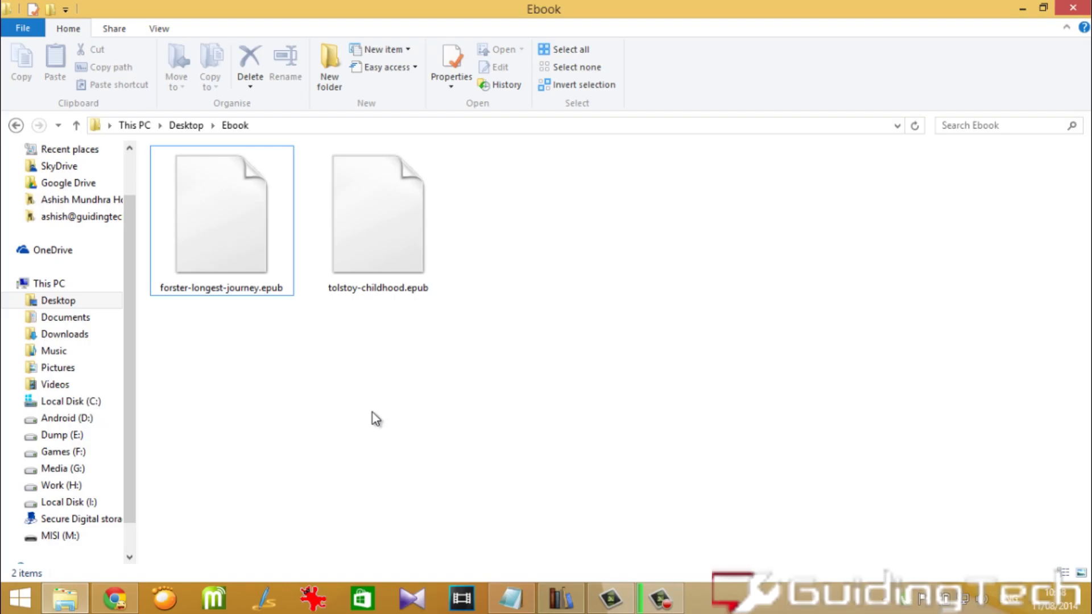
left_click(89, 600)
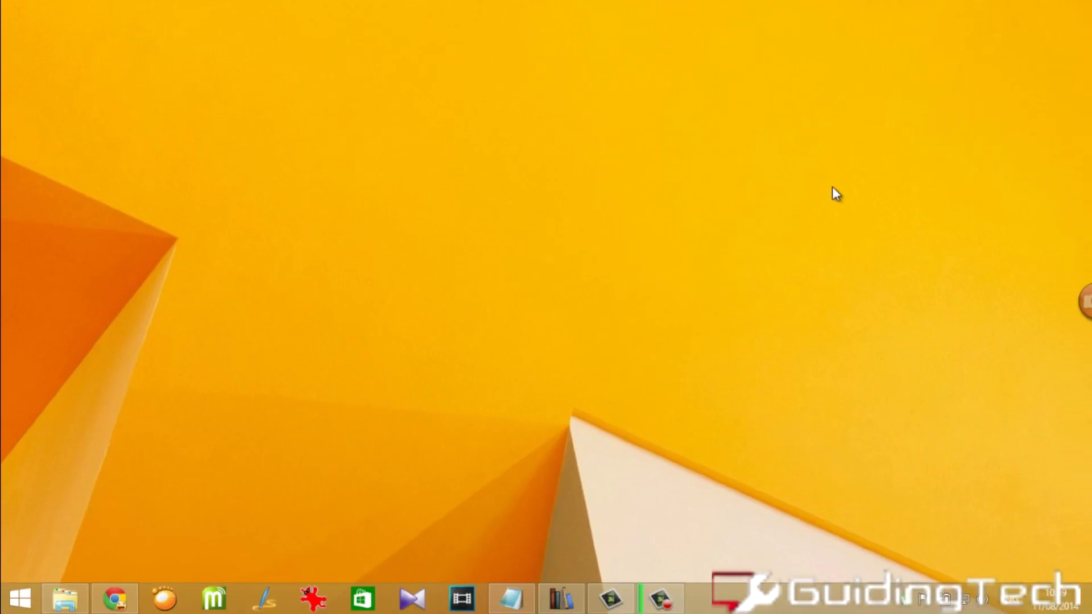
- Launch calibre and check its Add books options on the empty library
left_click(575, 589)
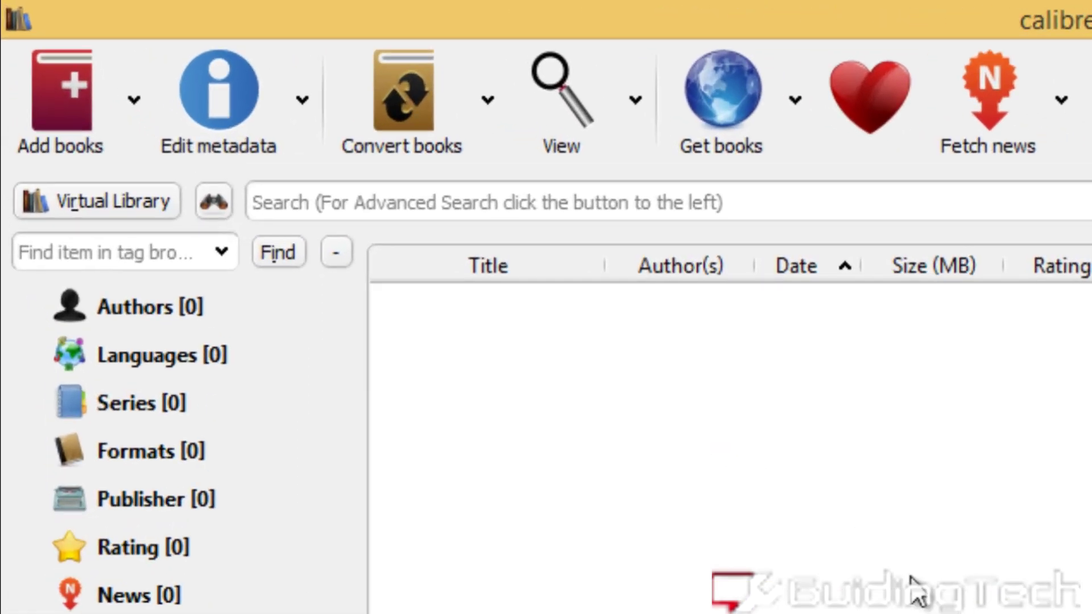
left_click(139, 112)
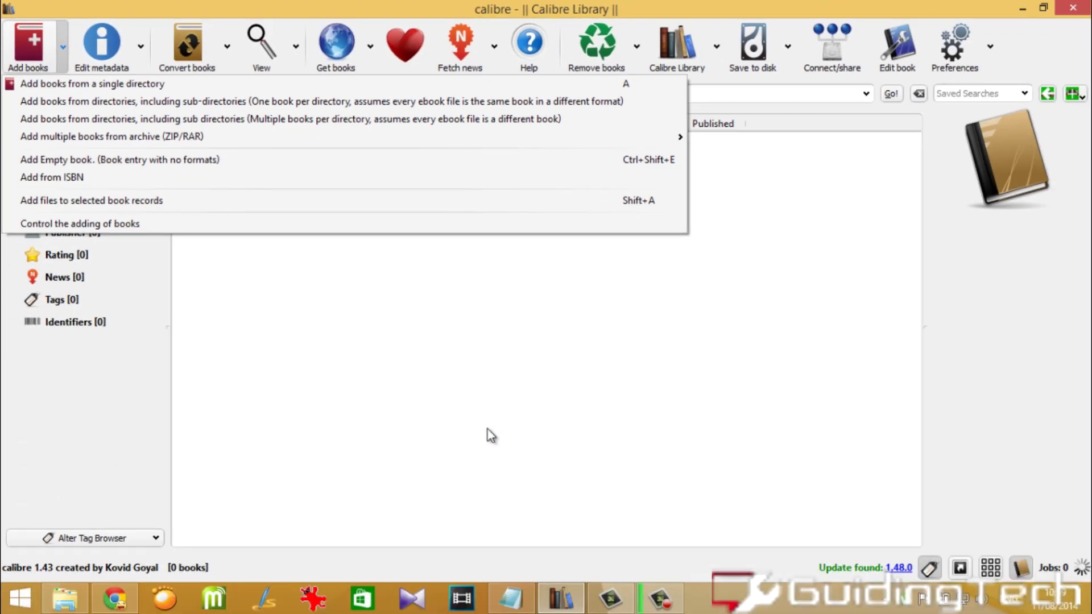
left_click(487, 430)
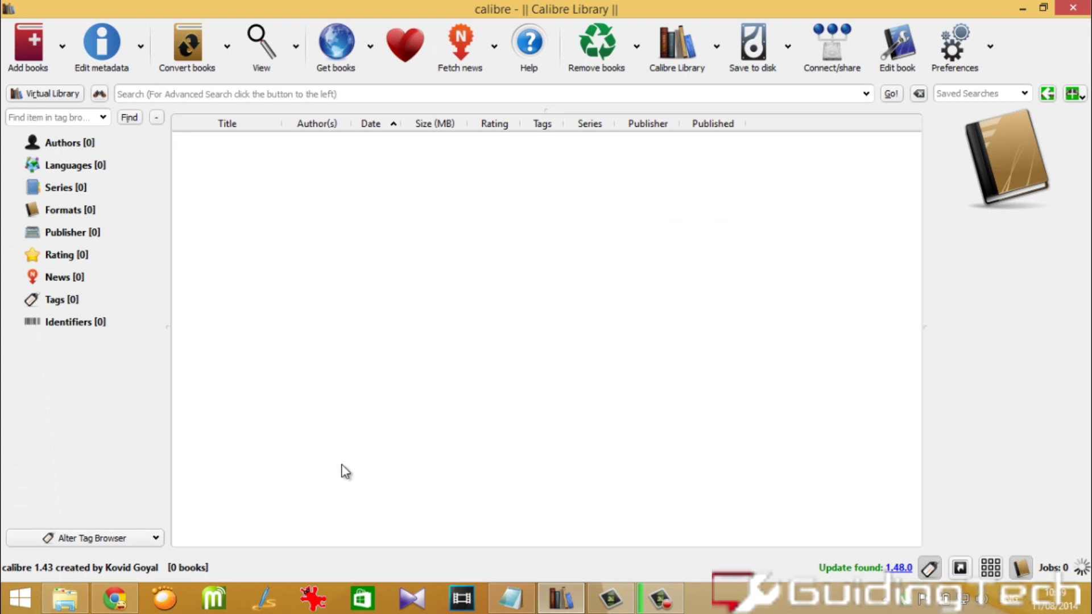
left_click(112, 598)
- Drag both EPUB files from the Ebook folder into calibre as Childhood and The Longest Journey
left_click(102, 600)
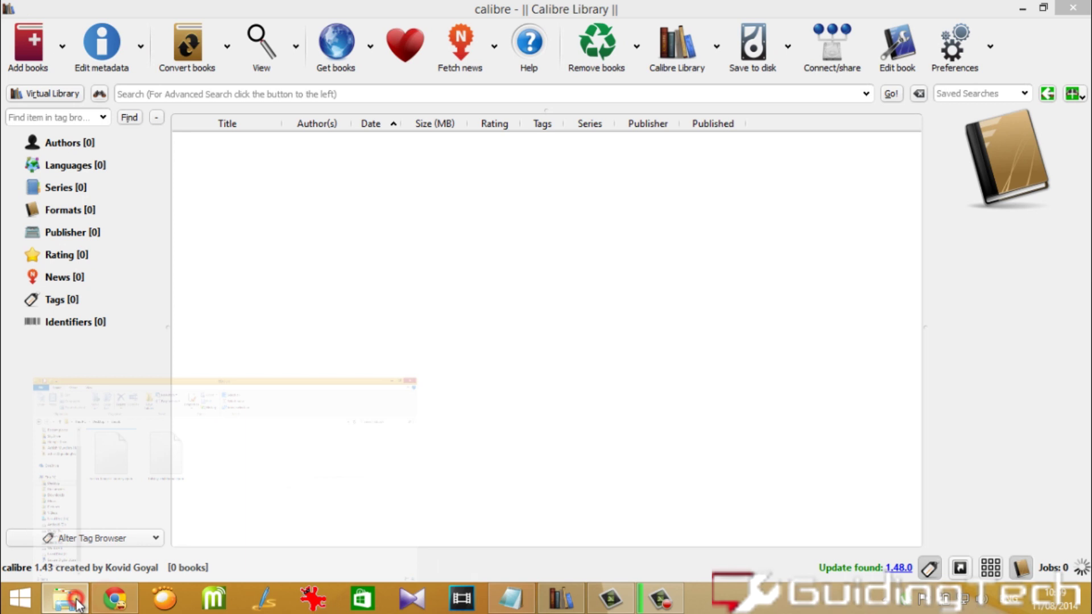
left_click(68, 600)
left_click_drag(188, 196, 467, 342)
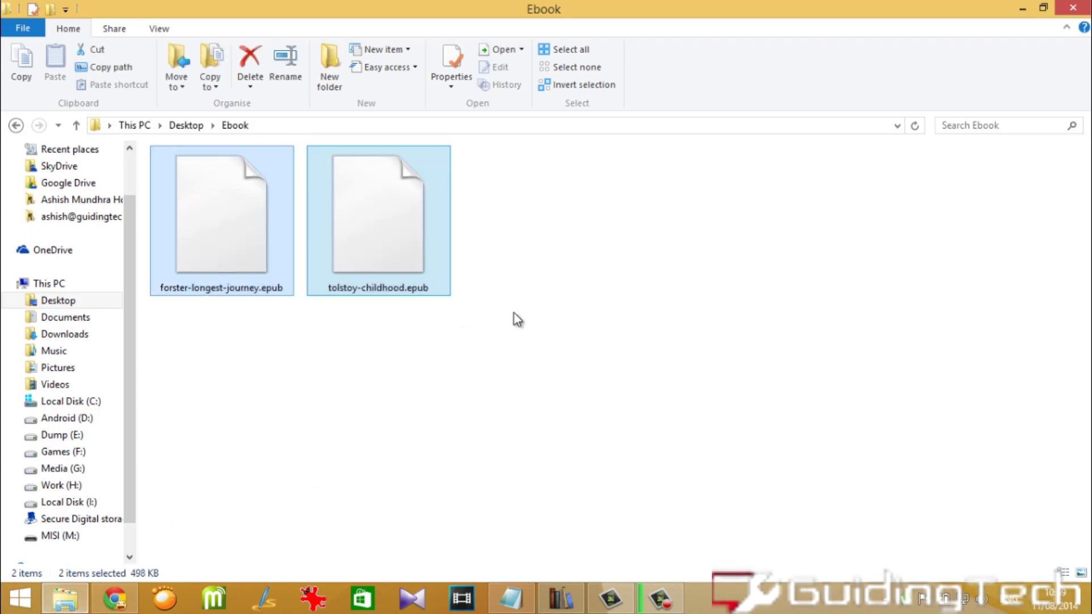
mouse_move(225, 256)
left_mouse_down()
mouse_move(576, 580)
mouse_move(495, 394)
left_mouse_up()
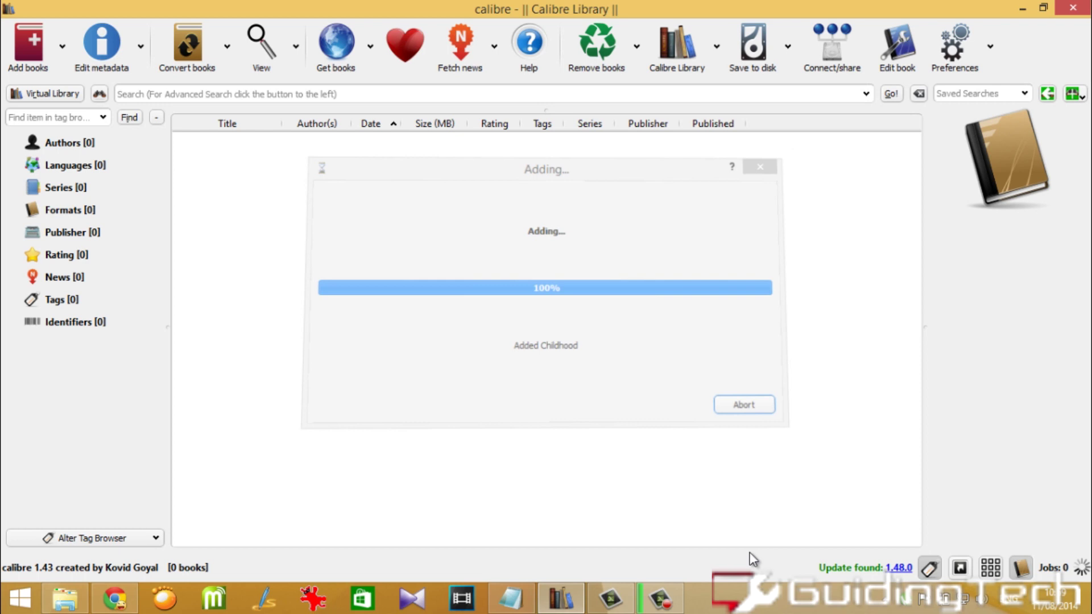
- Switch between the Childhood and The Longest Journey rows, ending with Childhood selected
left_click(307, 160)
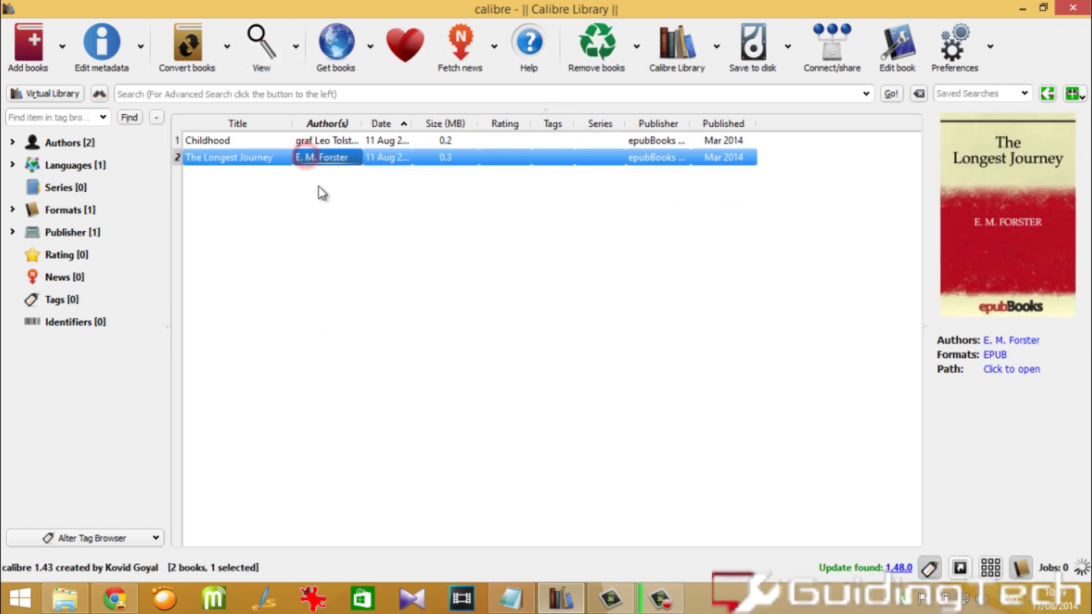
left_click(255, 142)
left_click(341, 141)
left_click(335, 158)
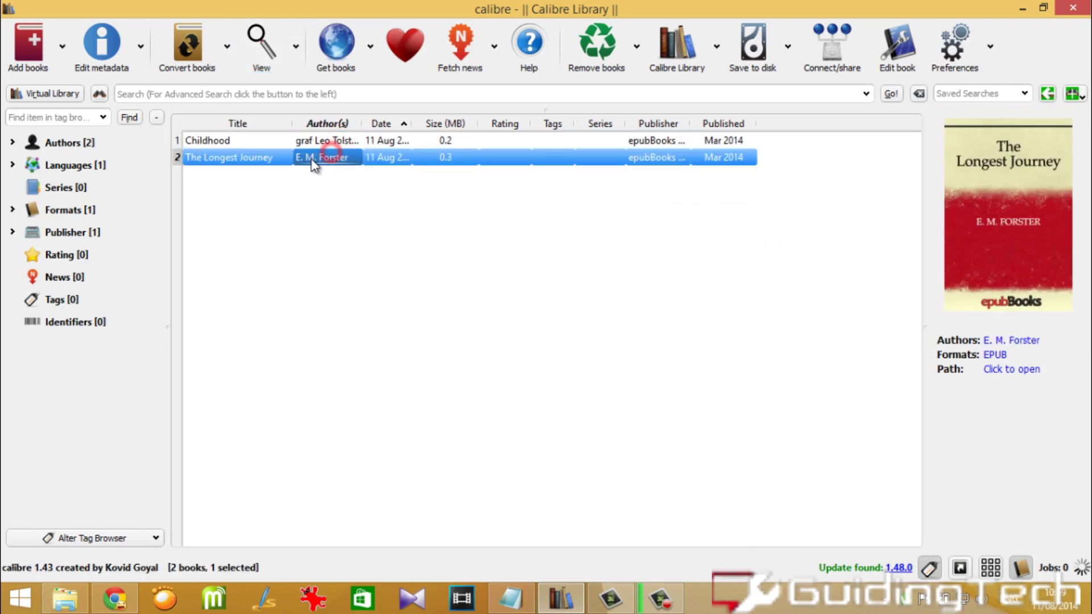
left_click(269, 141)
left_click(323, 142)
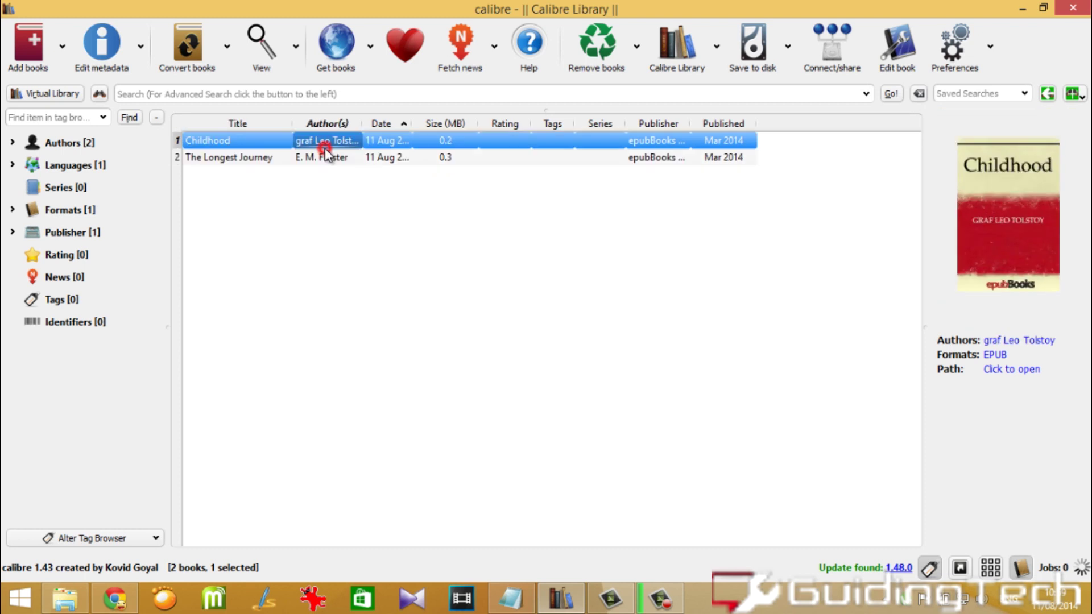
left_click(239, 157)
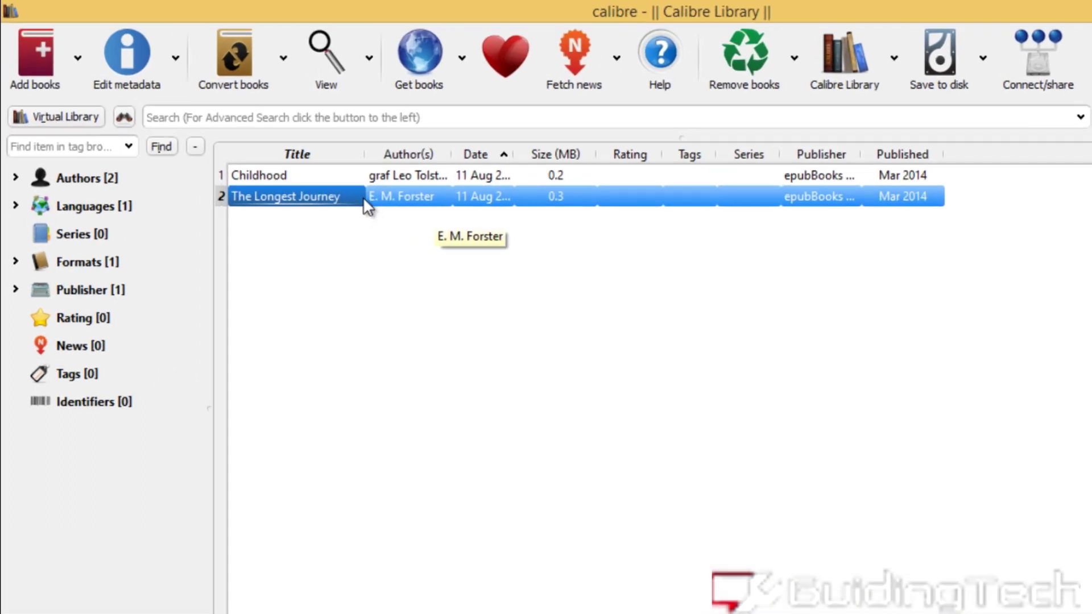
left_click(436, 218)
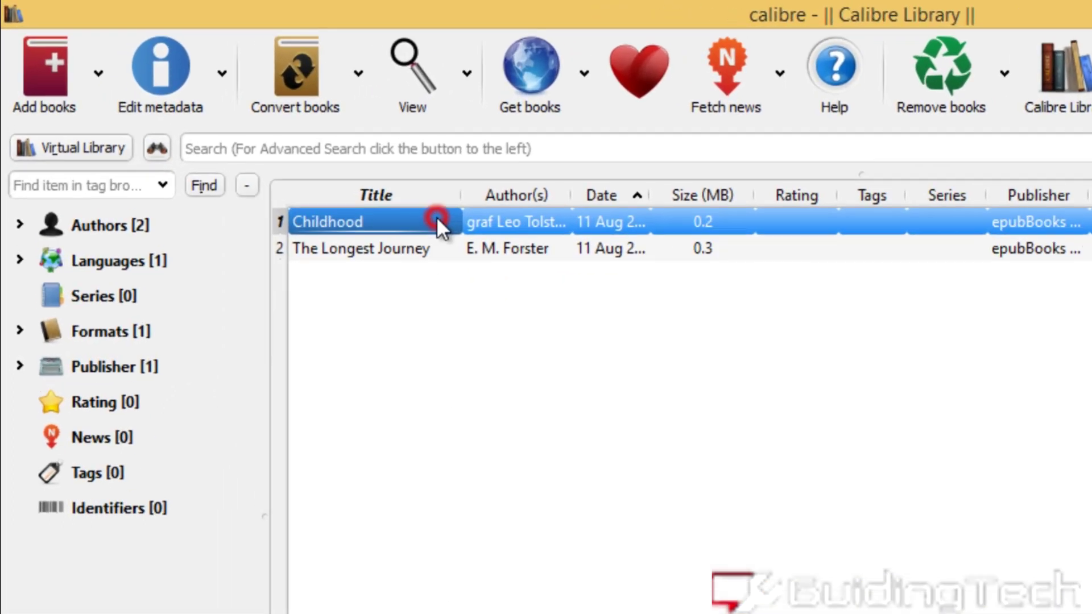
- Choose Edit metadata individually for Childhood from its right-click menu
right_click(431, 229)
mouse_move(508, 245)
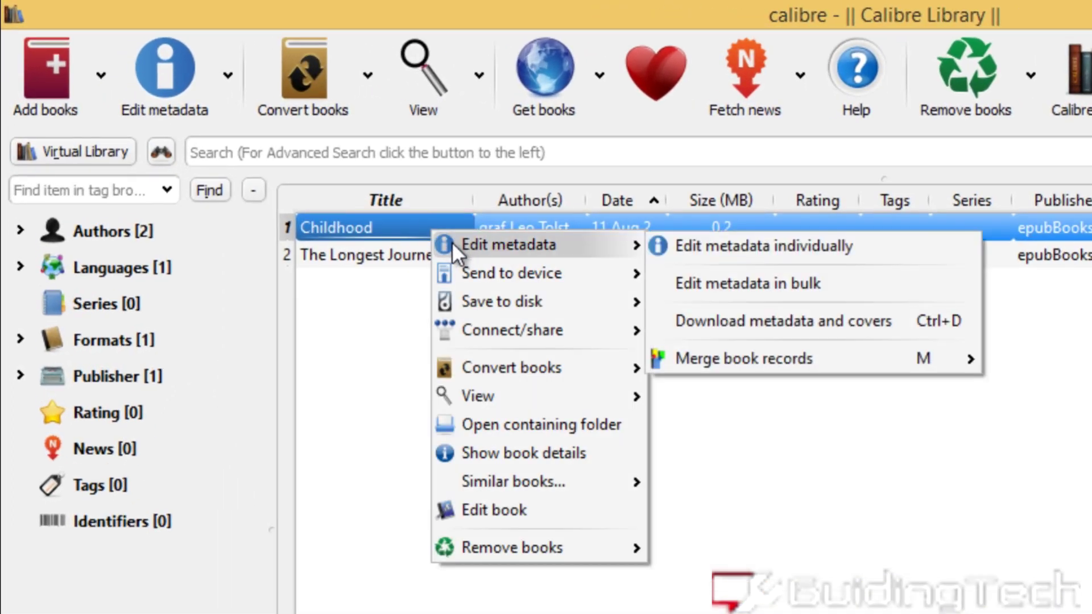
left_click(400, 228)
right_click(400, 227)
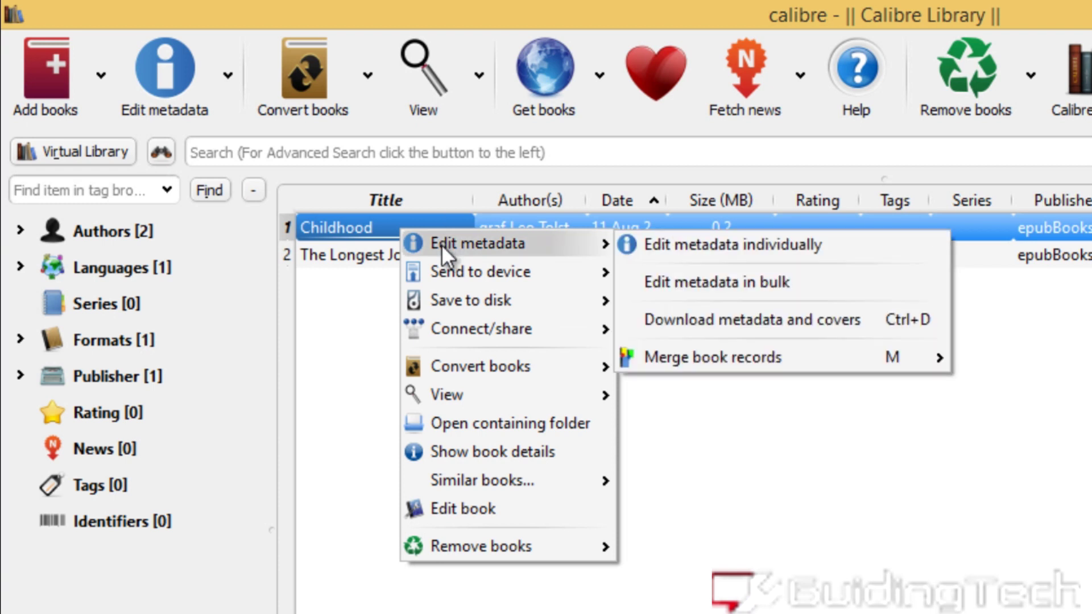
left_click(690, 246)
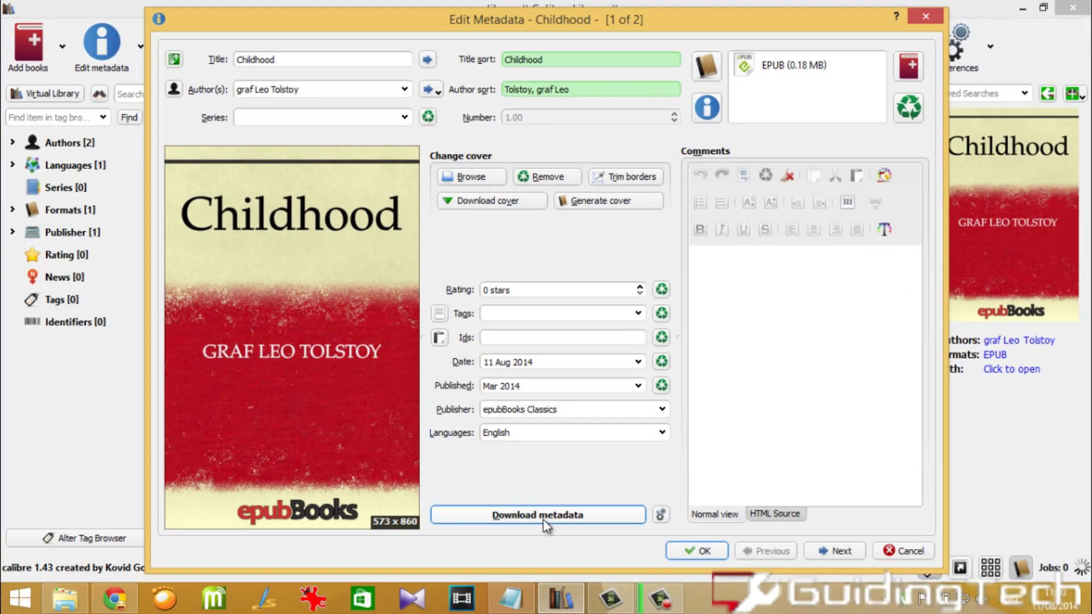
- Start downloading Childhood's metadata from Google and Amazon
left_click(608, 519)
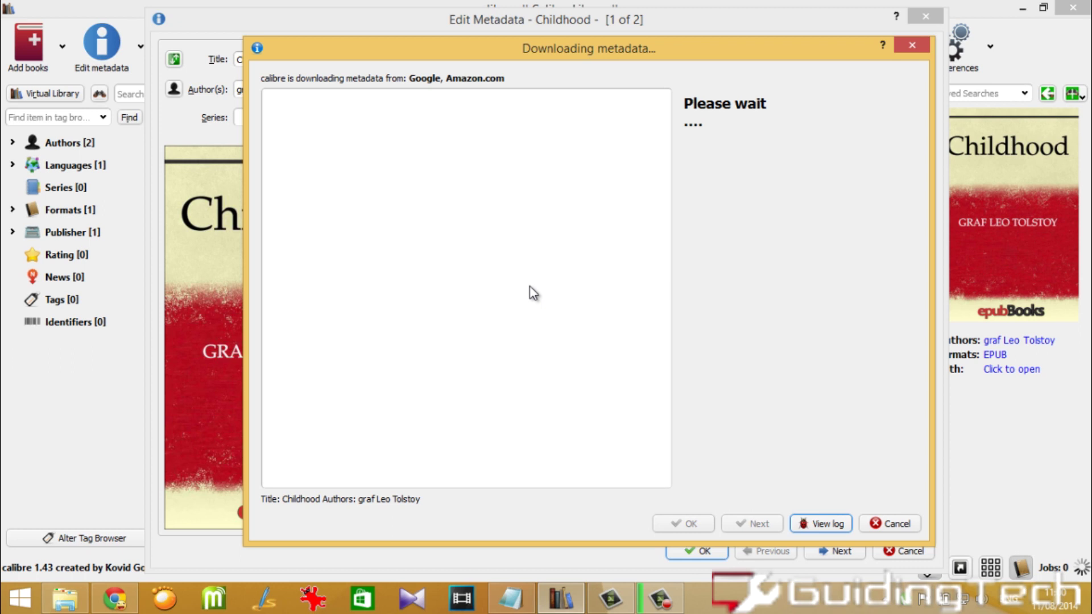
- Compare the eight Childhood matches and select the 2010 Floating Press edition
left_click(367, 164)
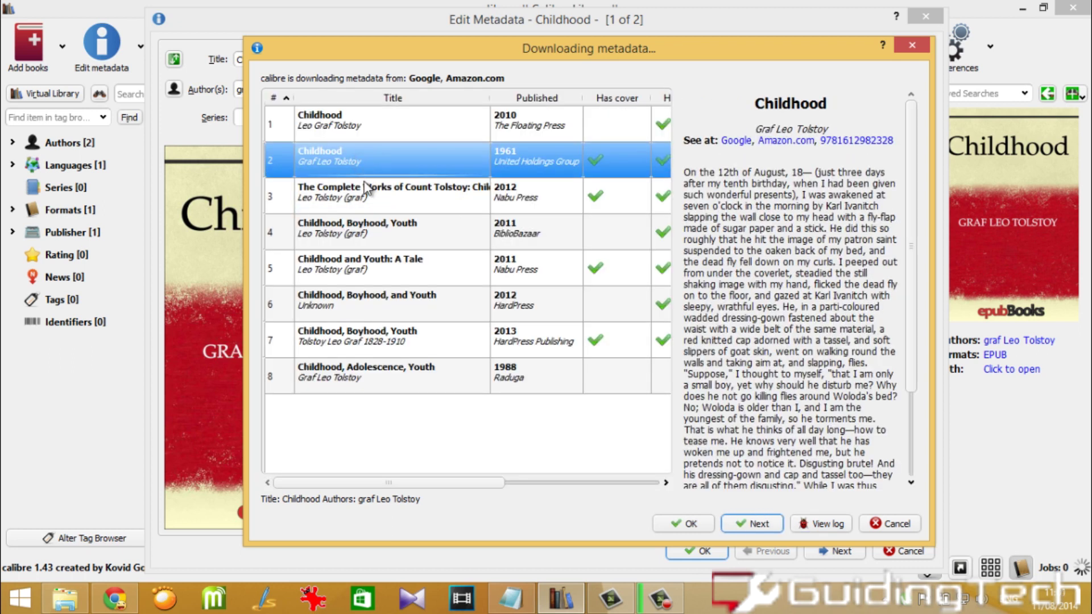
left_click(365, 185)
left_click(392, 138)
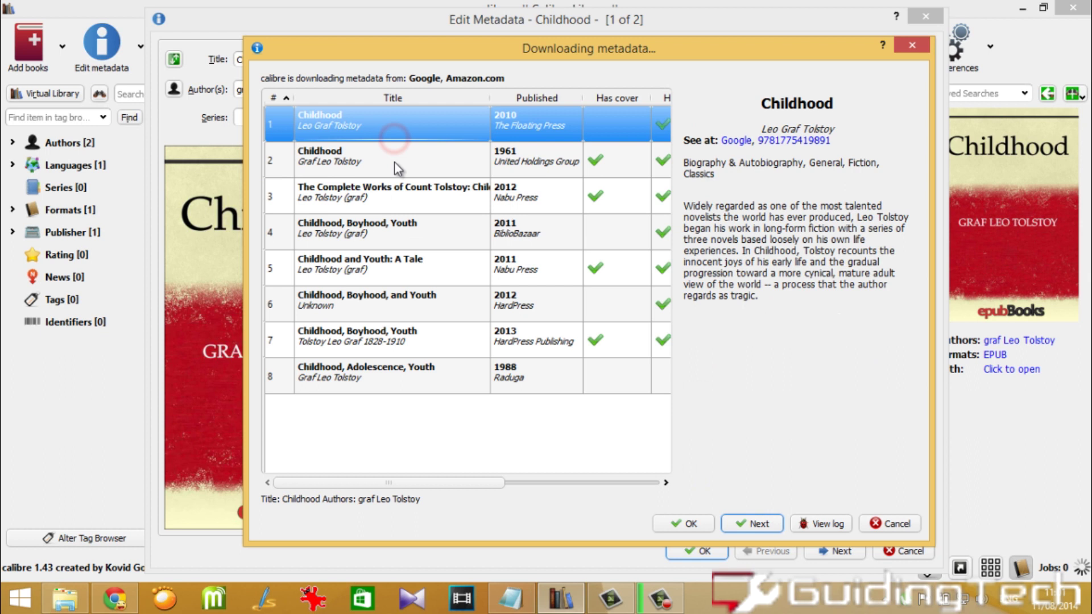
left_click(392, 219)
left_click(432, 128)
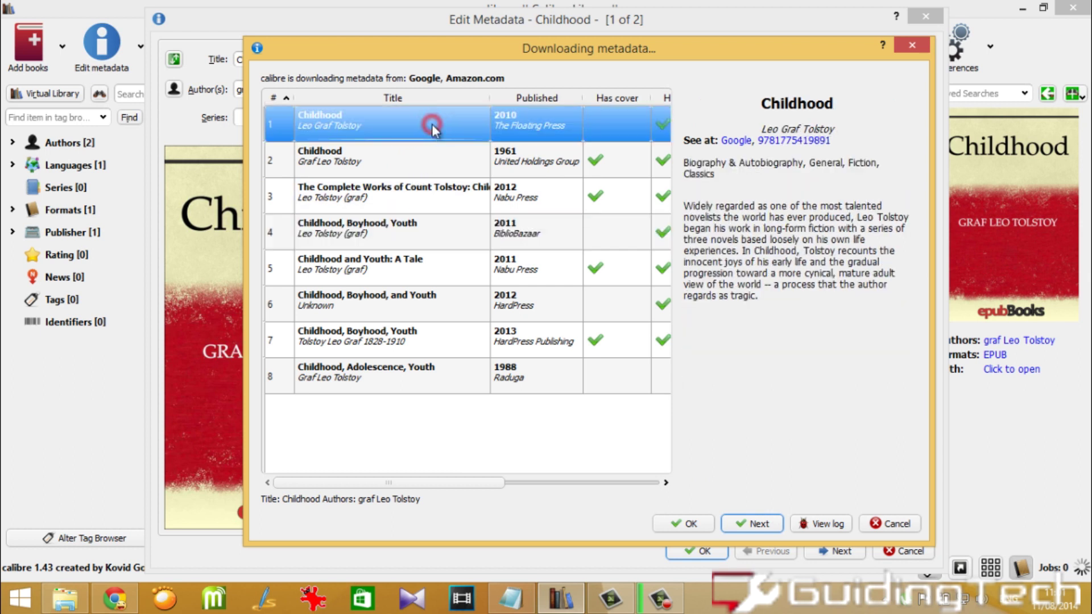
left_click(429, 156)
left_click(415, 189)
left_click(393, 258)
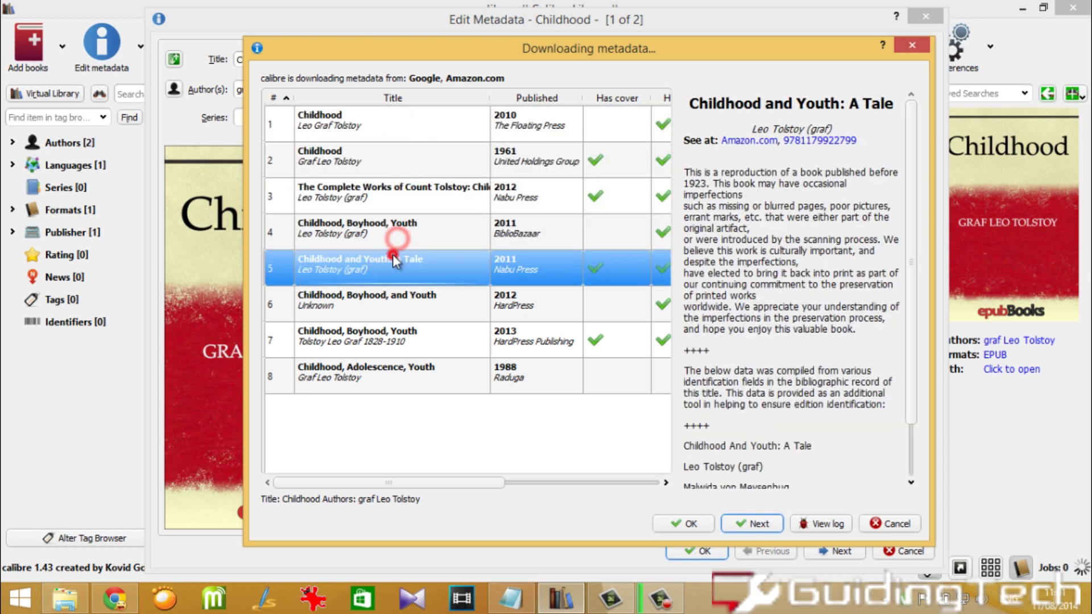
left_click(420, 129)
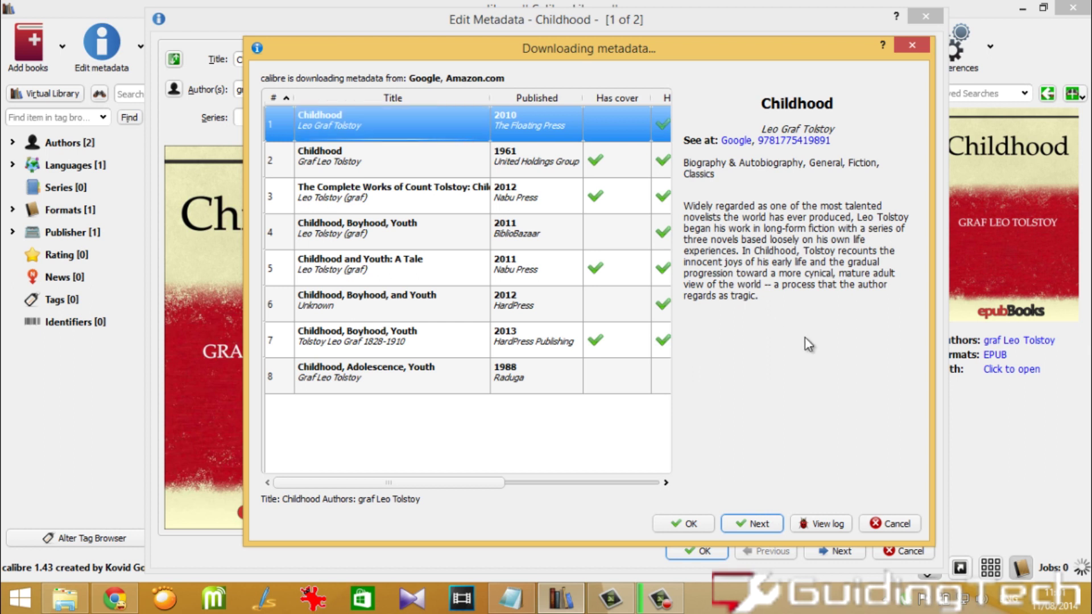
- Compare the Google, Amazon.com and Open Library covers, keep Google's, and save Childhood's metadata
left_click(756, 525)
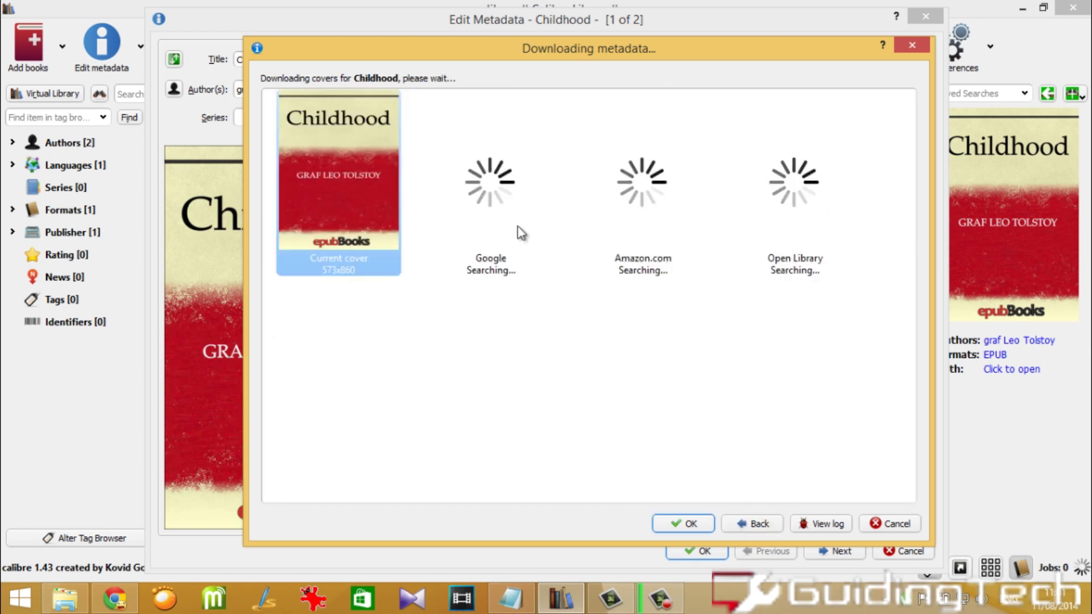
left_click(490, 188)
left_click(683, 169)
left_click(798, 172)
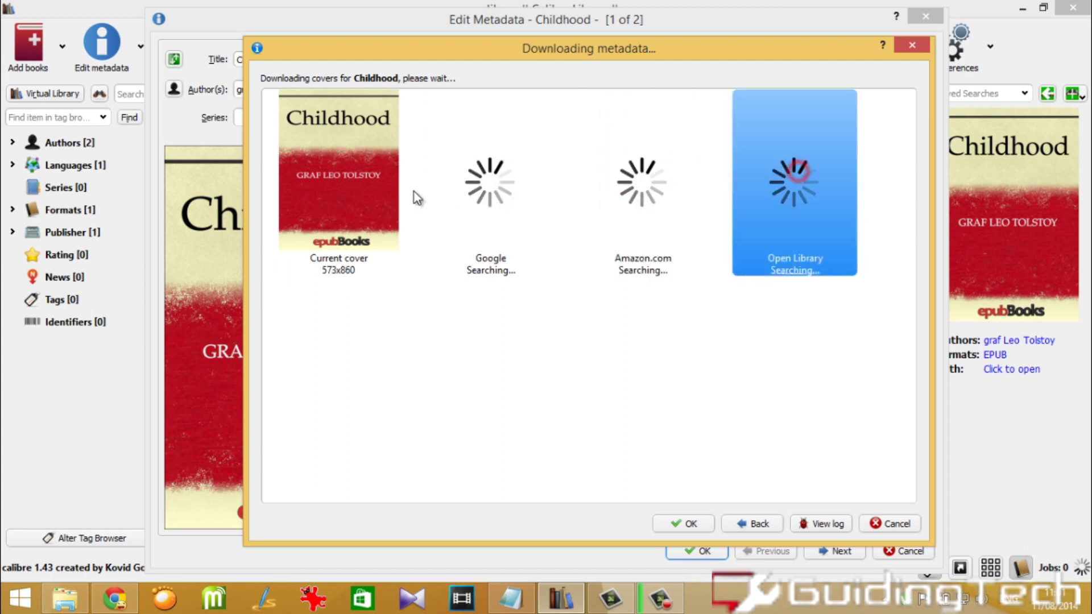
left_click(447, 183)
left_click(609, 180)
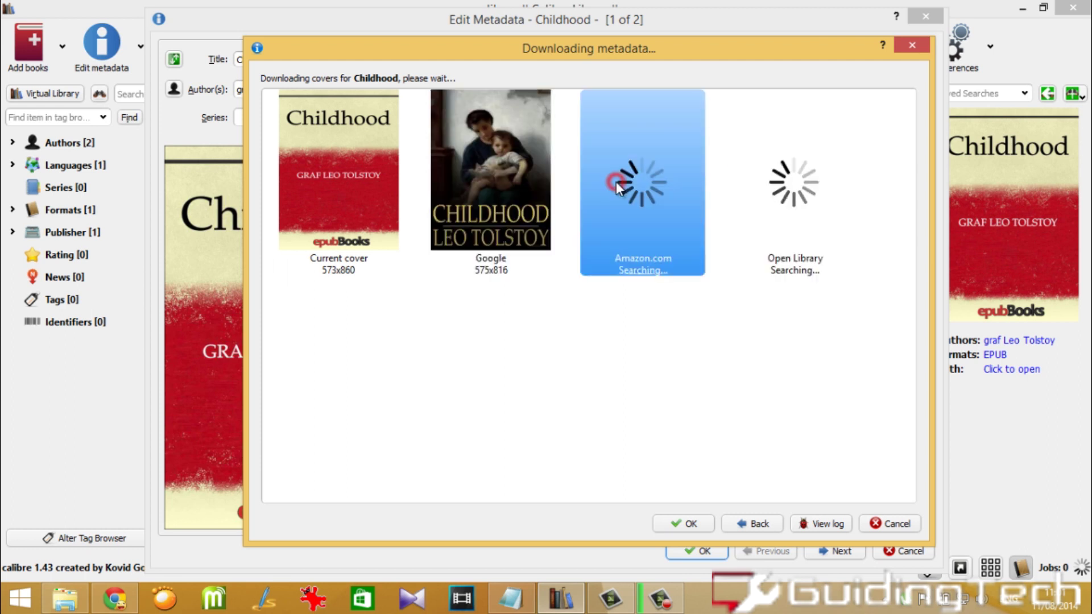
left_click(523, 189)
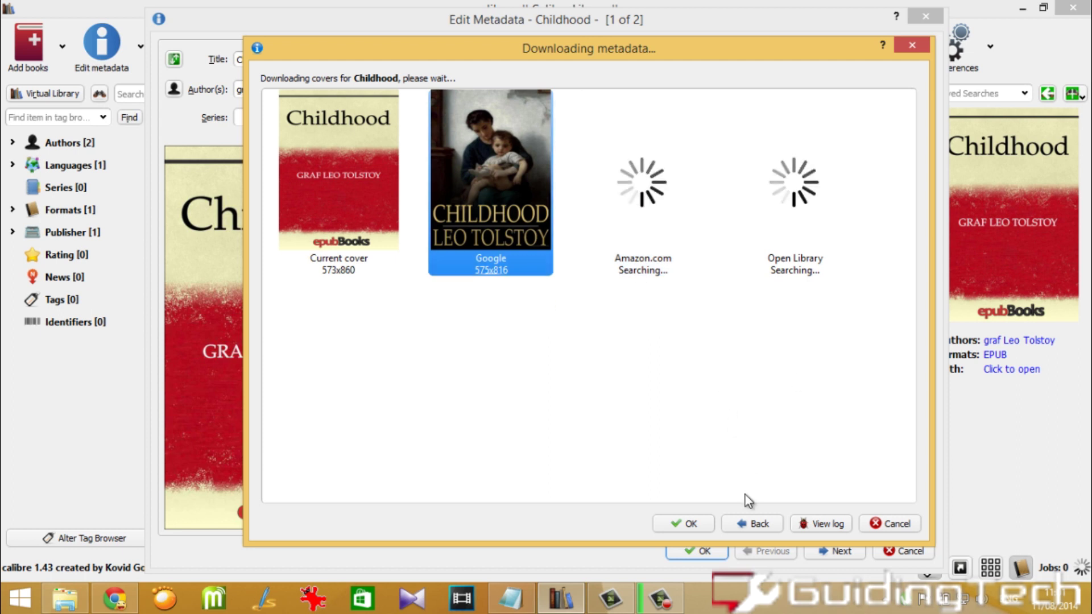
left_click(689, 523)
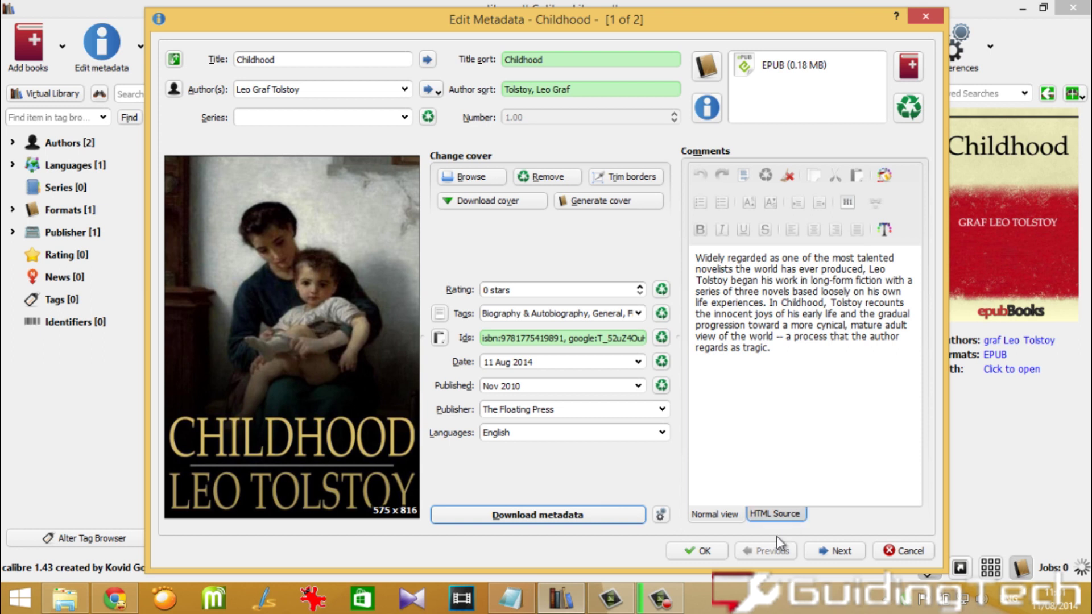
left_click(711, 553)
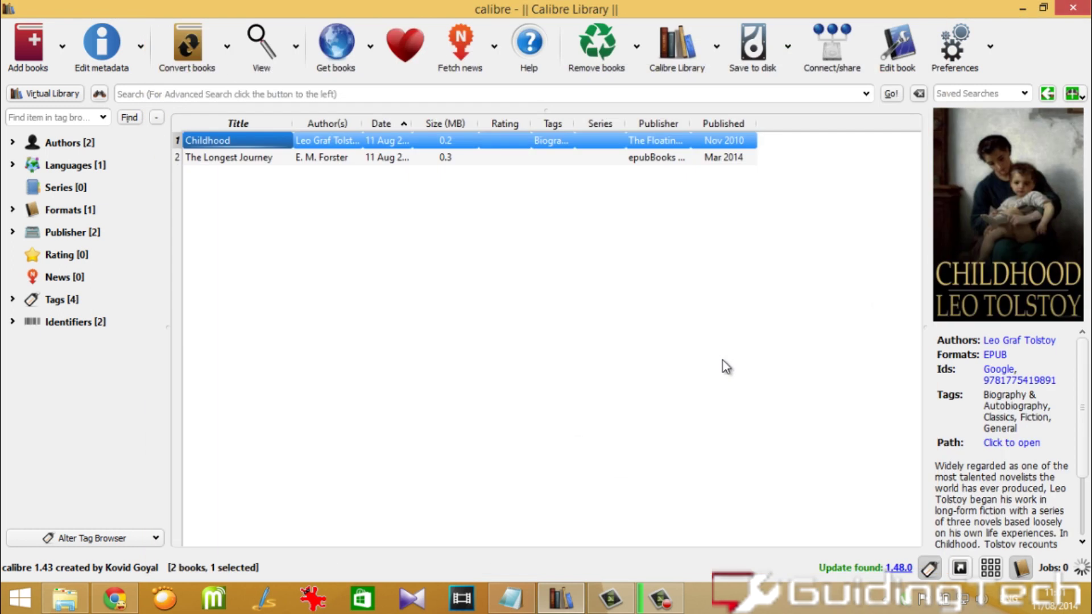
- Edit The Longest Journey's metadata individually and download its metadata and cover
left_click(262, 158)
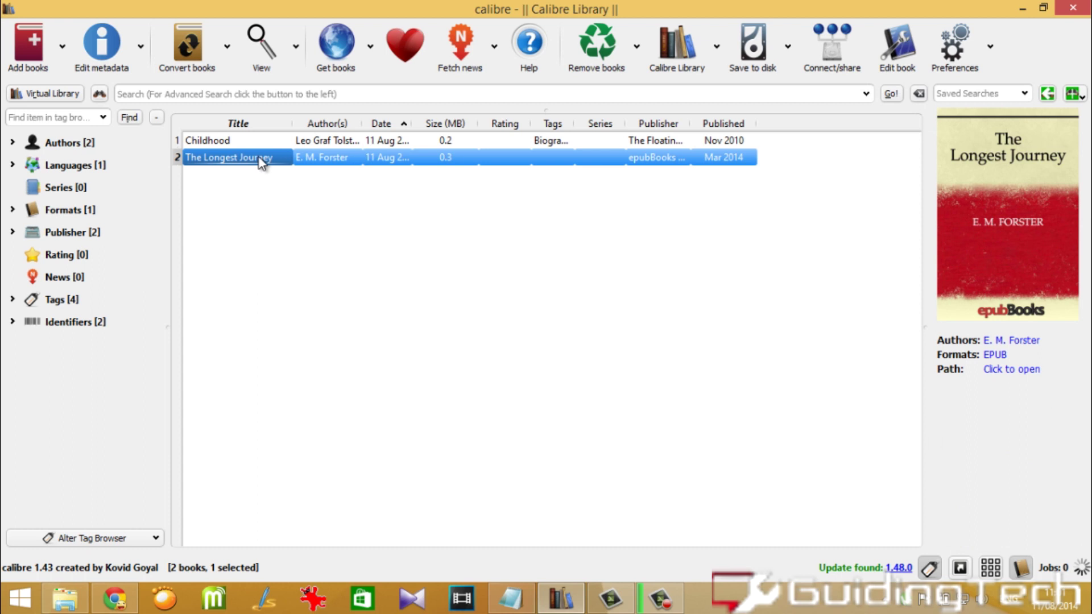
right_click(259, 159)
mouse_move(305, 166)
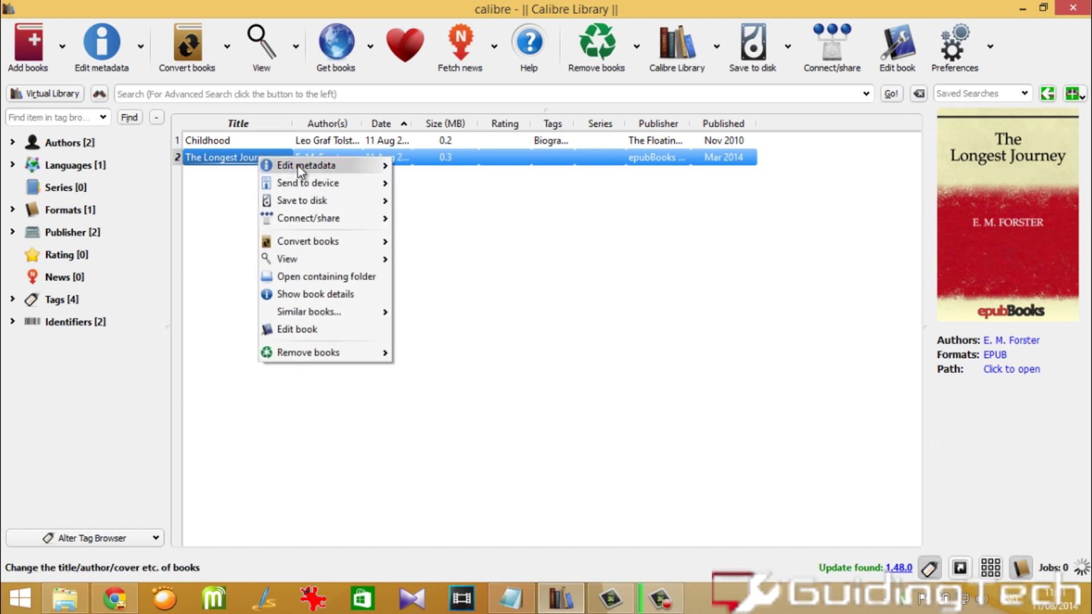
left_click(457, 167)
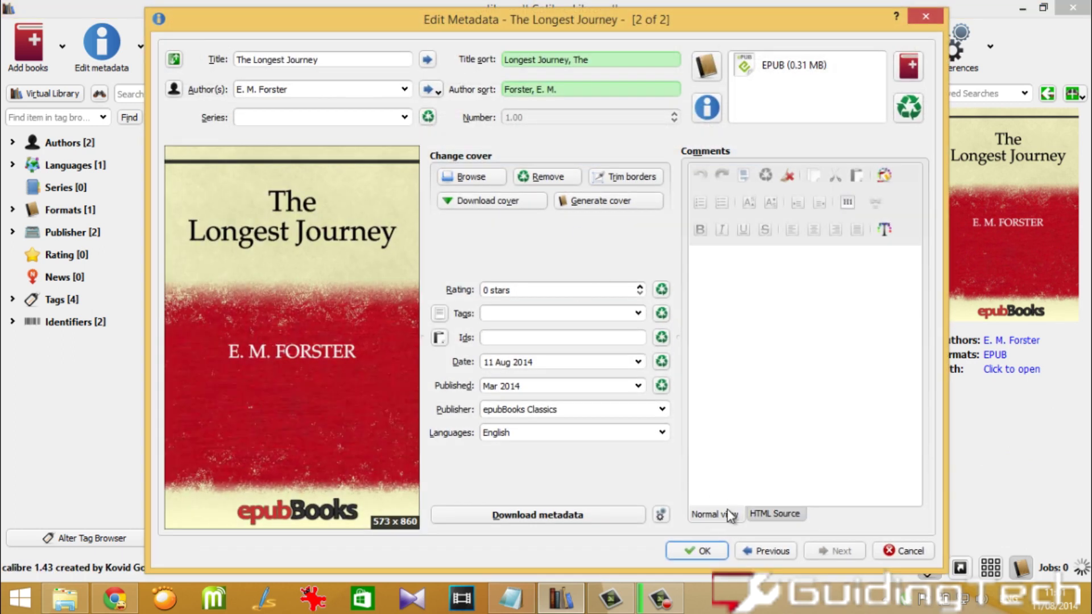
left_click(611, 517)
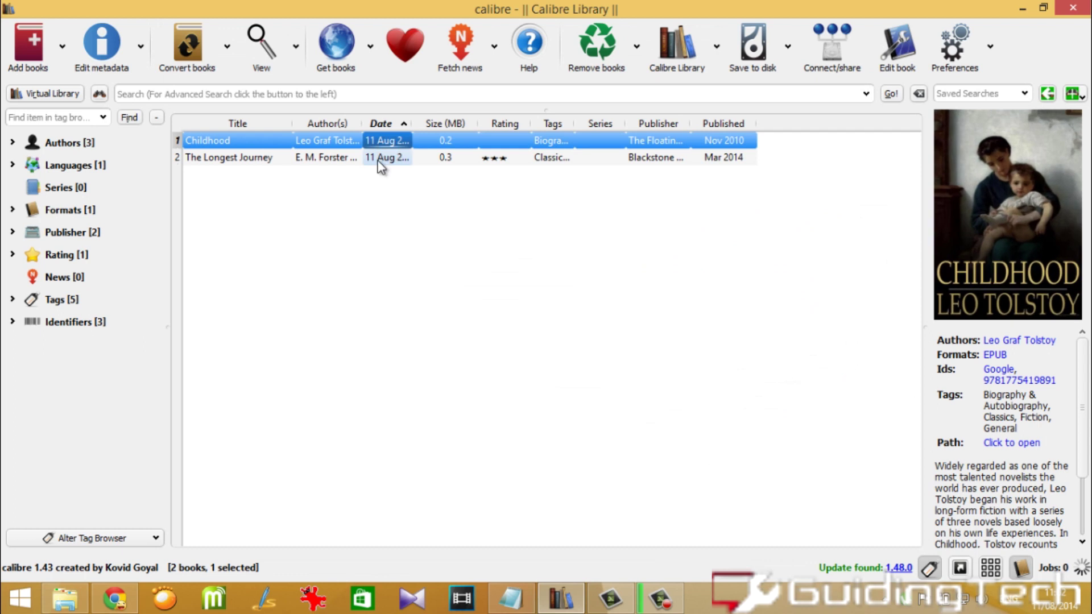
- Compare the updated covers and details of The Longest Journey and Childhood
left_click(378, 159)
left_click(330, 142)
left_click(314, 158)
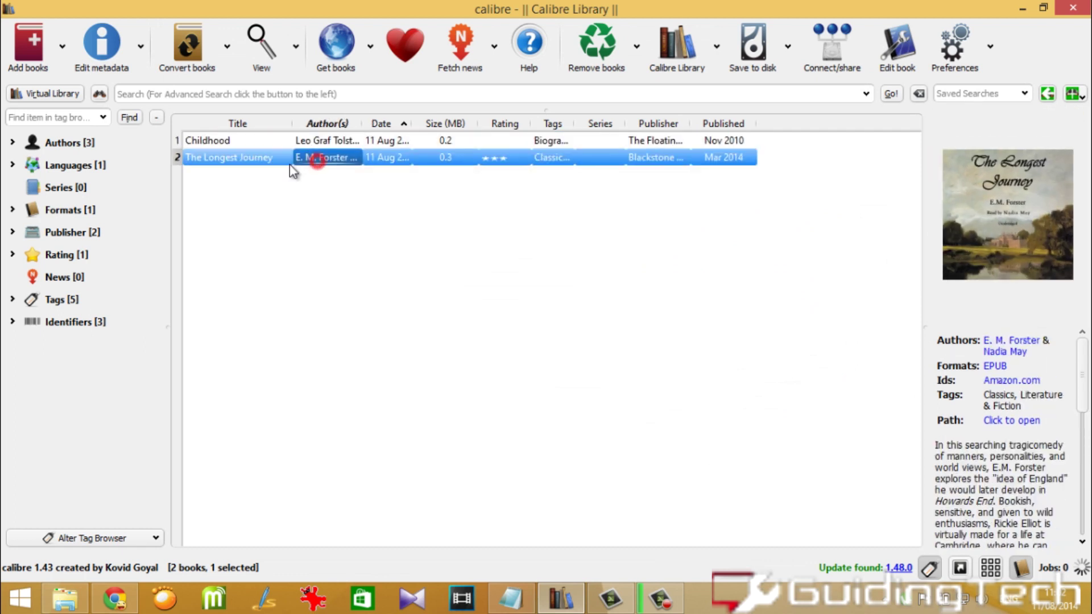
left_click(362, 142)
left_click(361, 161)
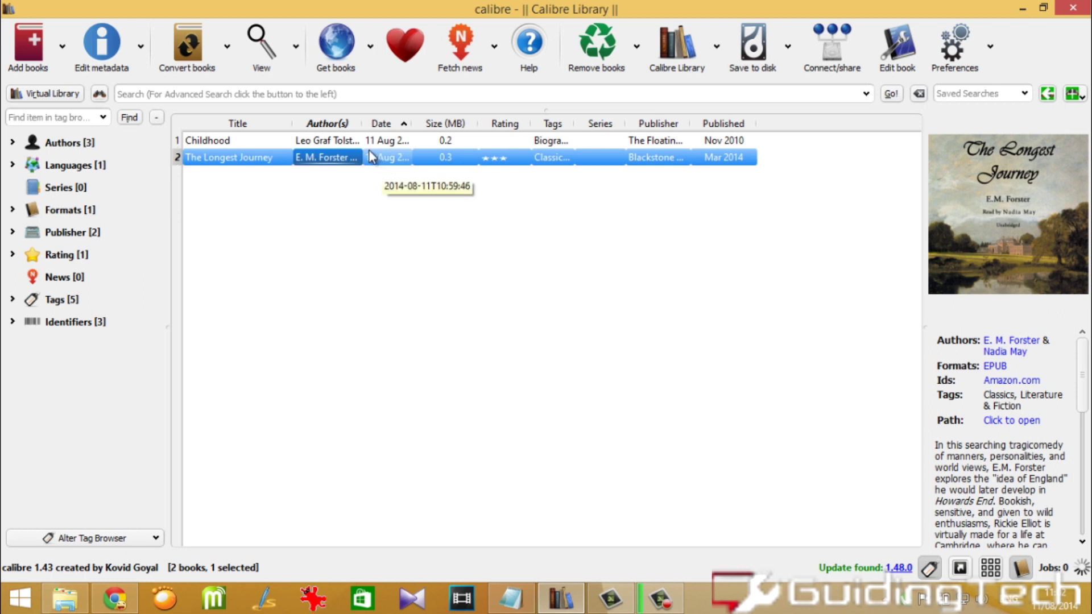
left_click(330, 141)
left_click(330, 159)
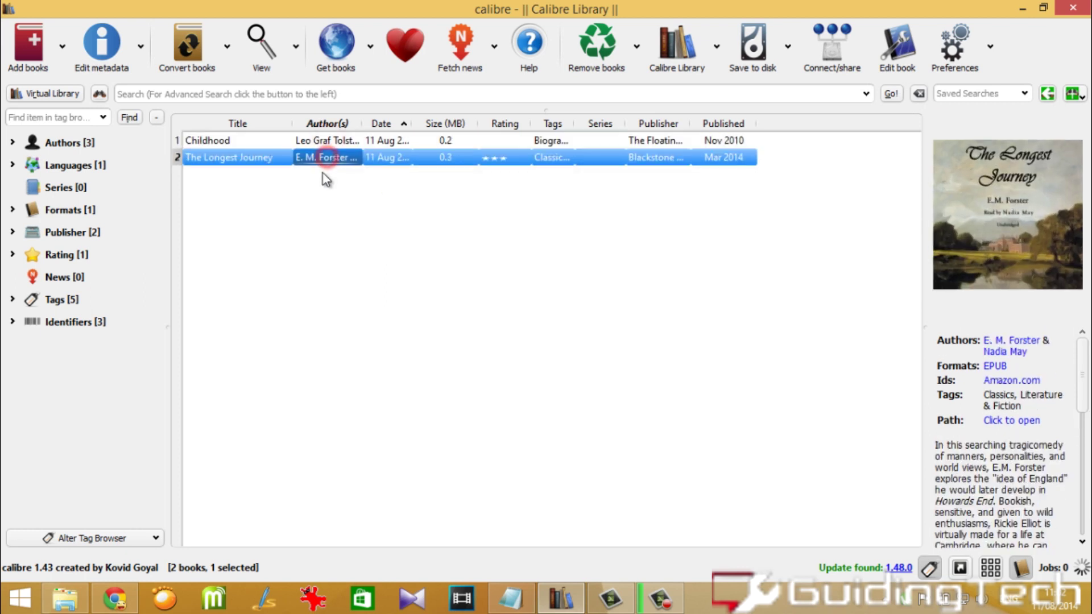
- Clear the book selection while calibre detects the connected Kobo
left_click(284, 191)
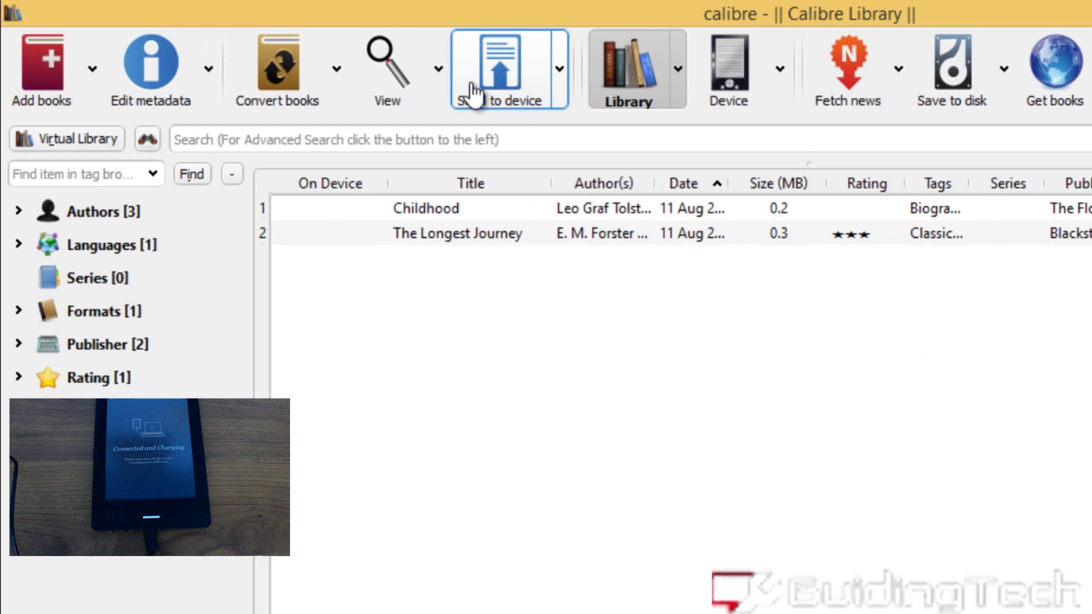
- Look over the send-to-device and connected-device options, then dismiss them
left_click(561, 84)
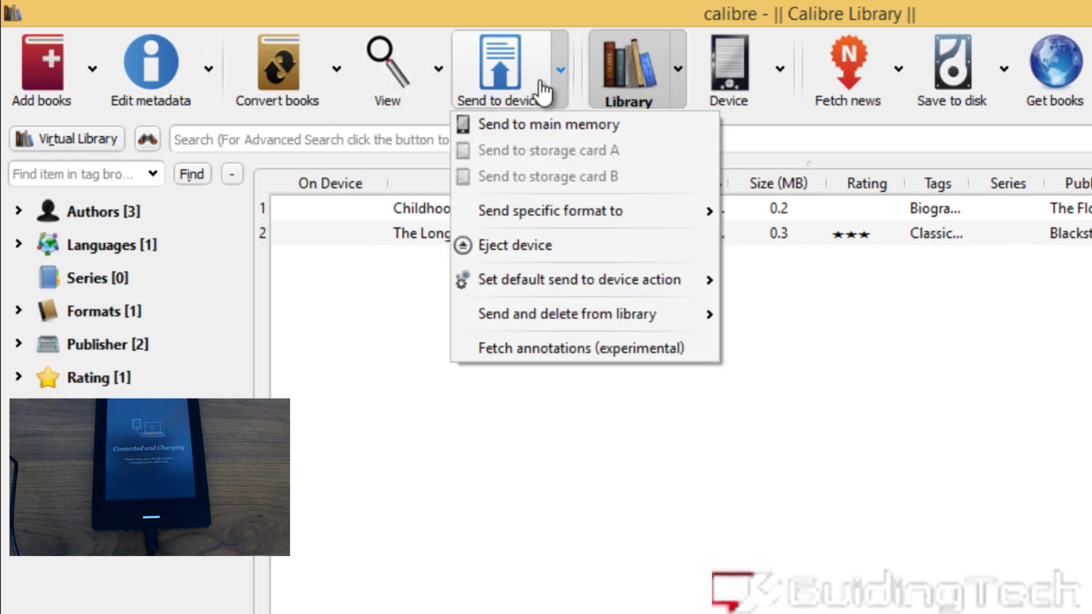
left_click(789, 89)
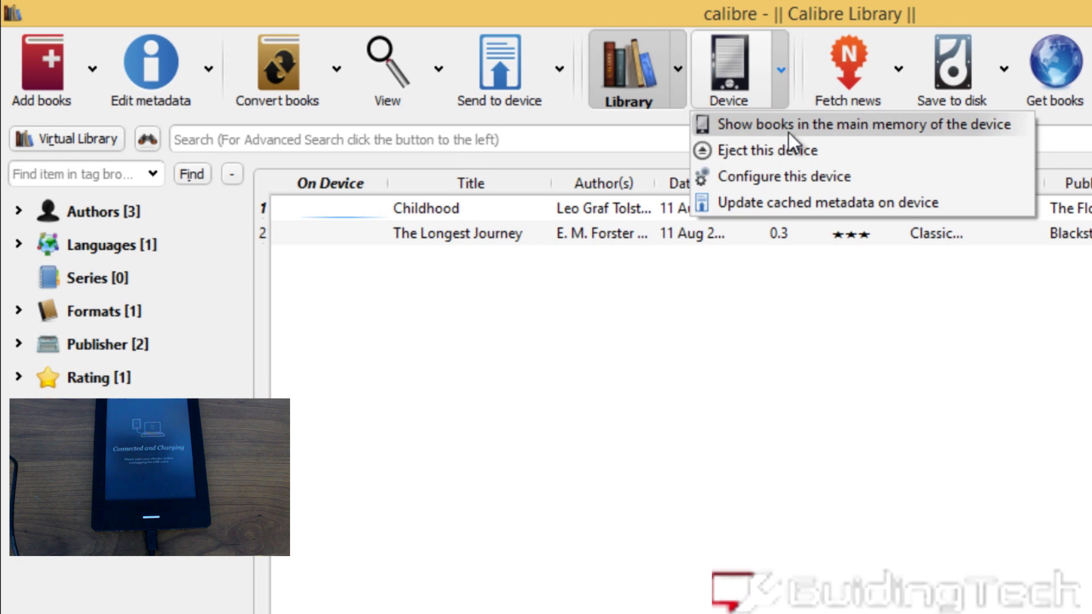
left_click(757, 369)
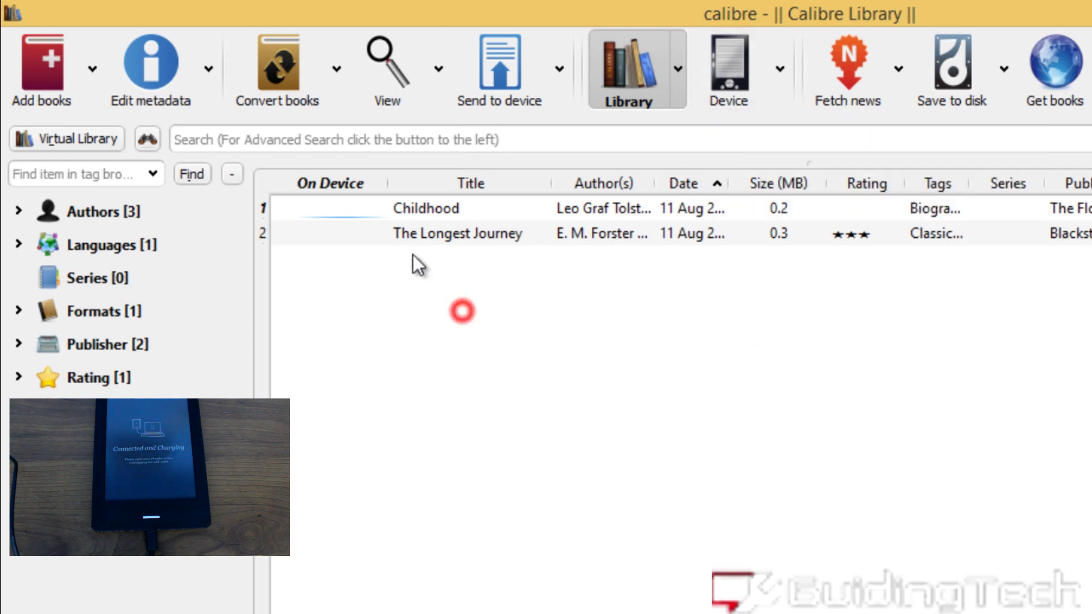
- Select The Longest Journey and Childhood together and send them to main memory
left_click(398, 236)
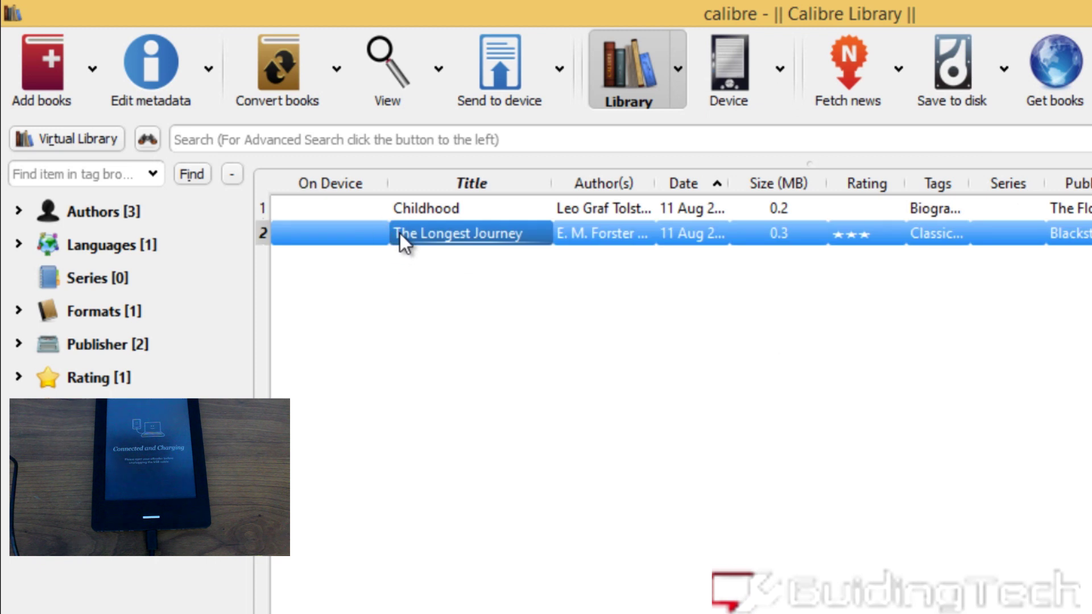
left_click(407, 214, "ctrl")
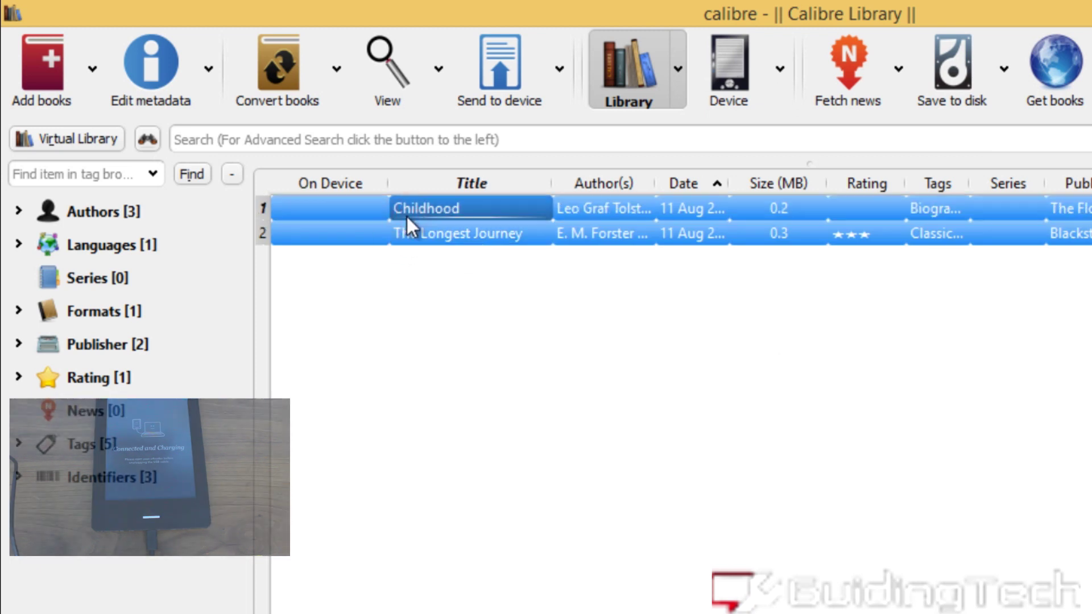
right_click(406, 215)
mouse_move(479, 256)
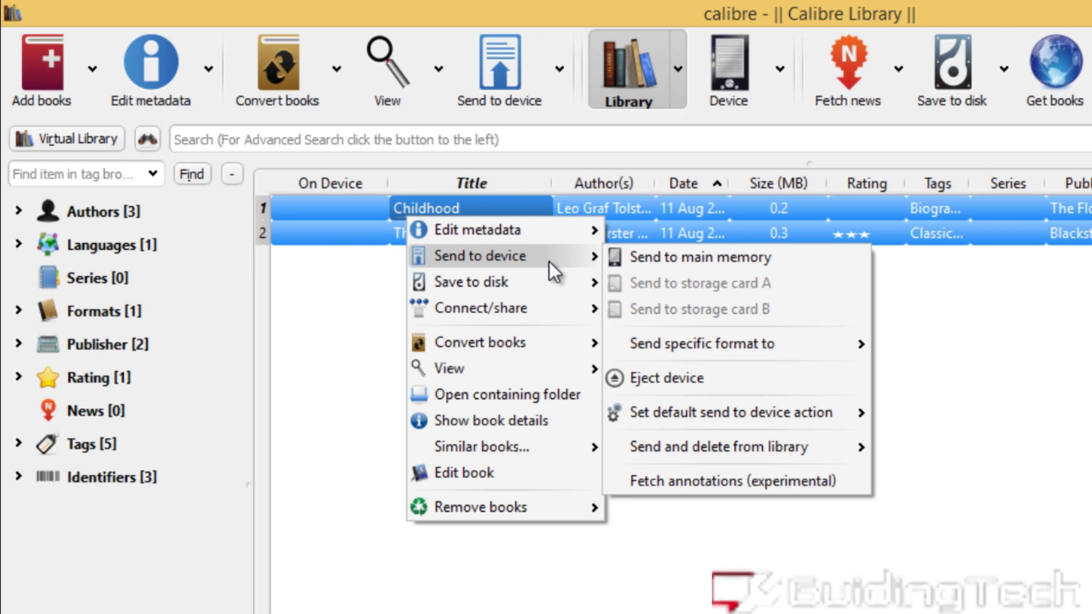
left_click(673, 263)
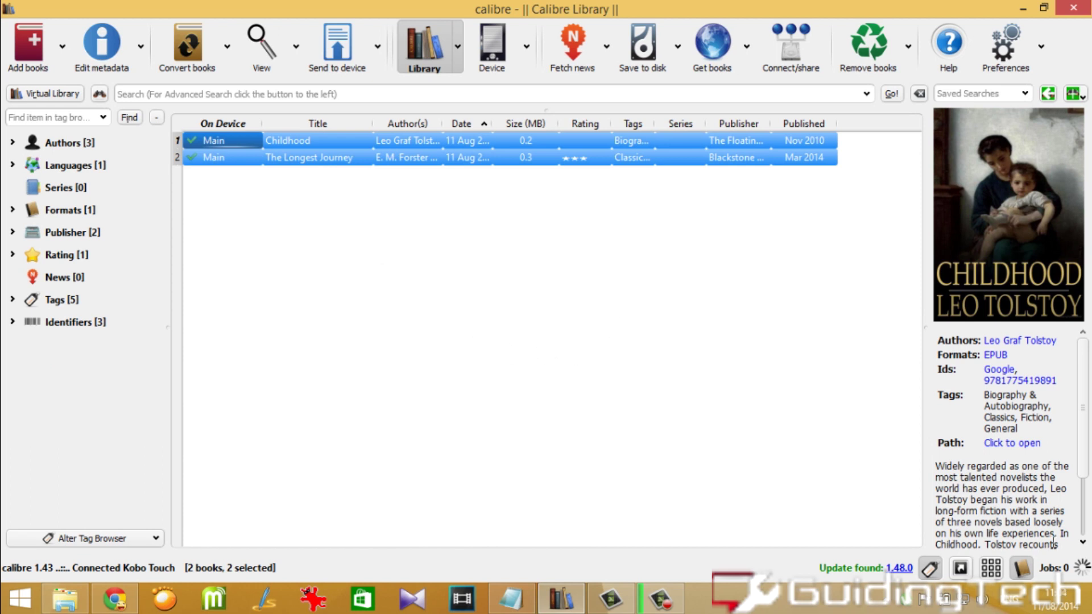
- Check the Jobs list shows the transfers finished, then eject the Kobo via the Device menu
left_click(1081, 568)
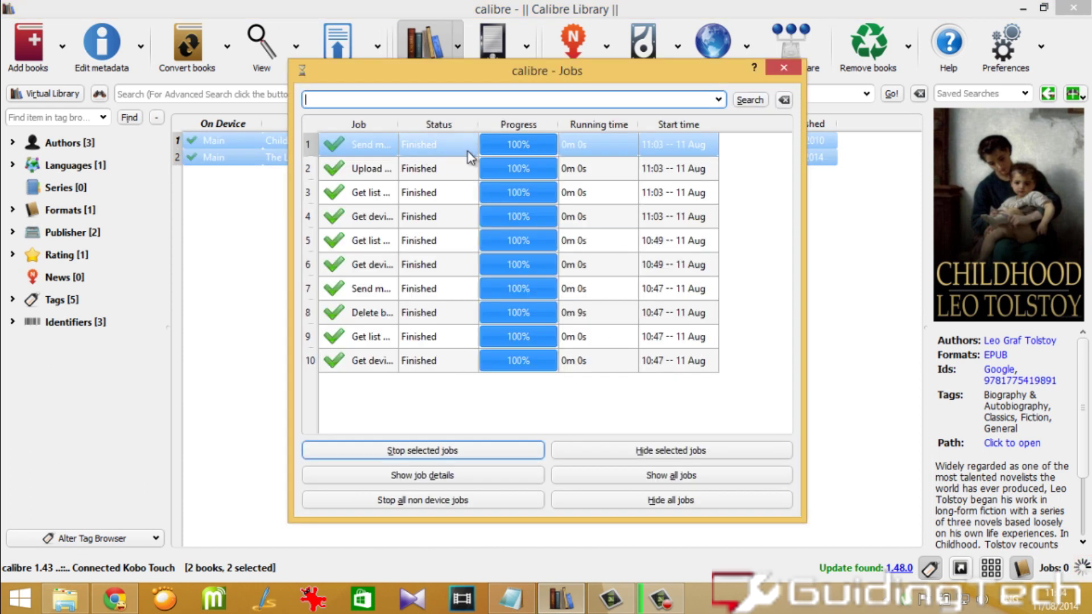
left_click(784, 69)
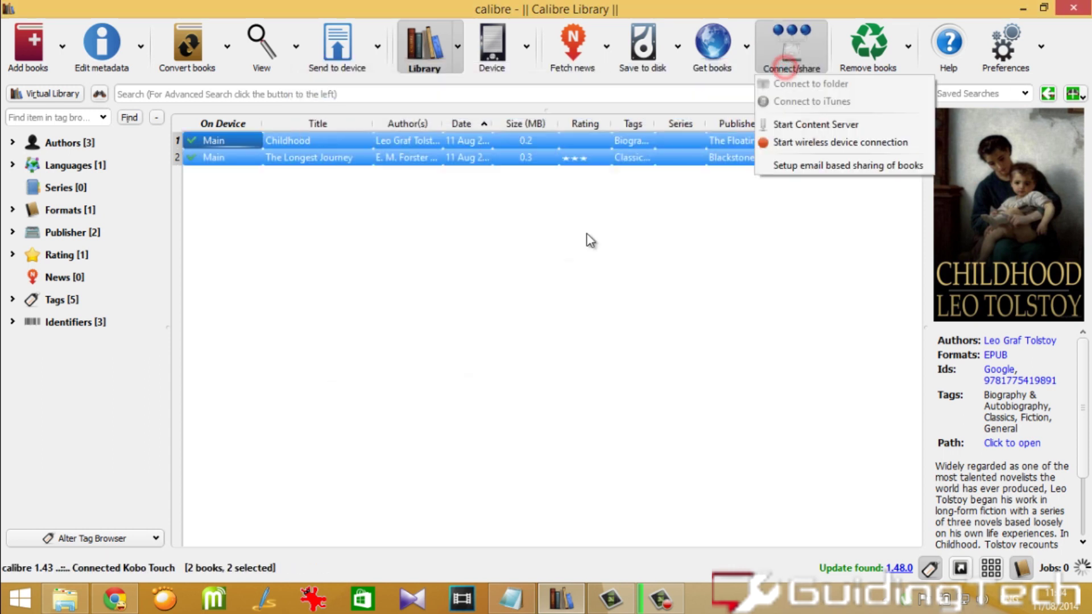
left_click(599, 308)
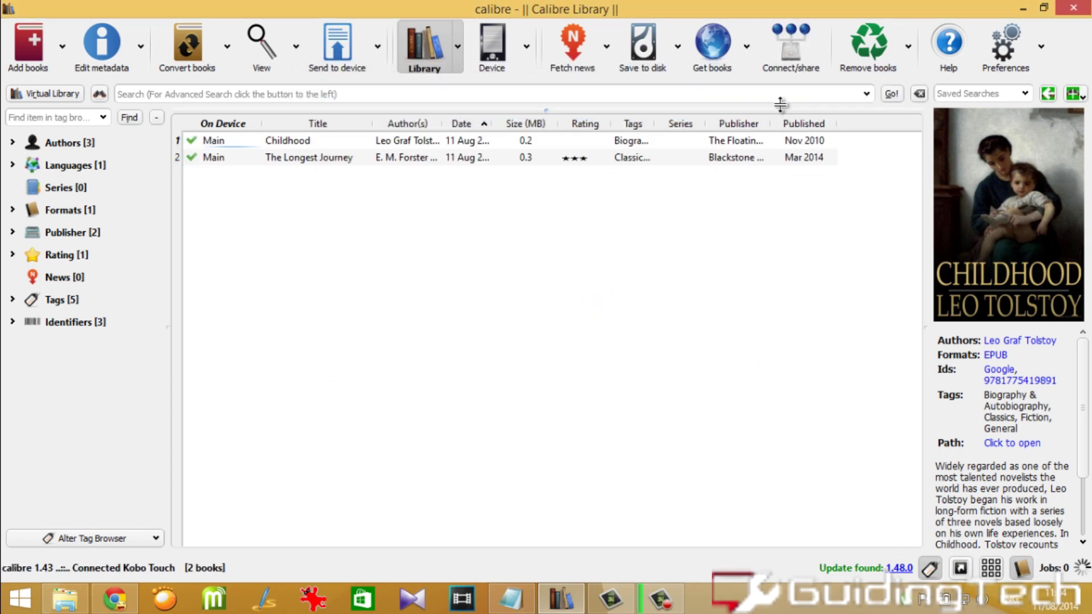
left_click(527, 47)
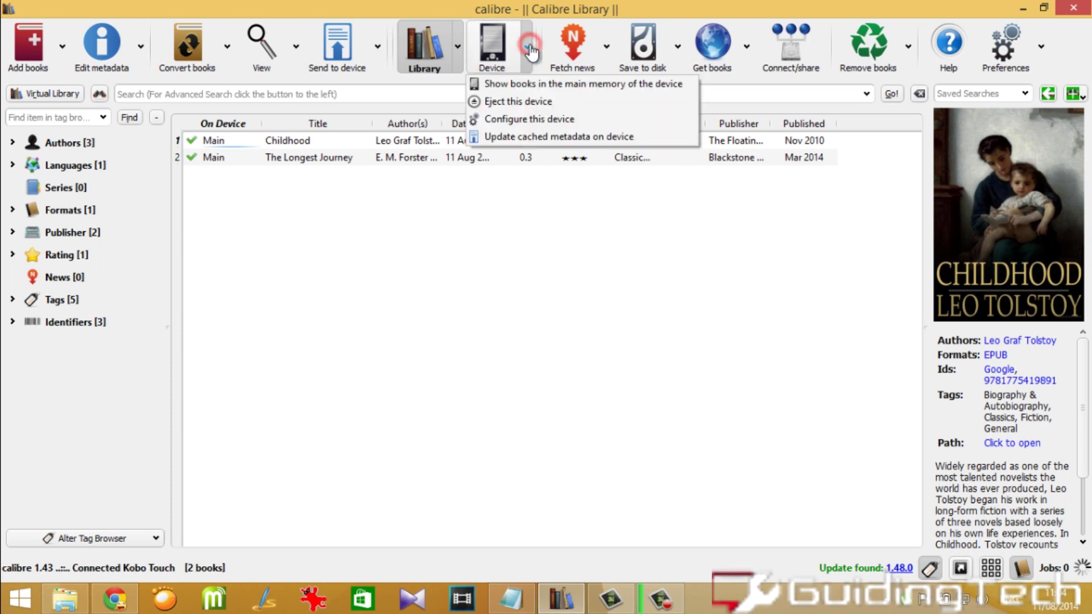
left_click(549, 109)
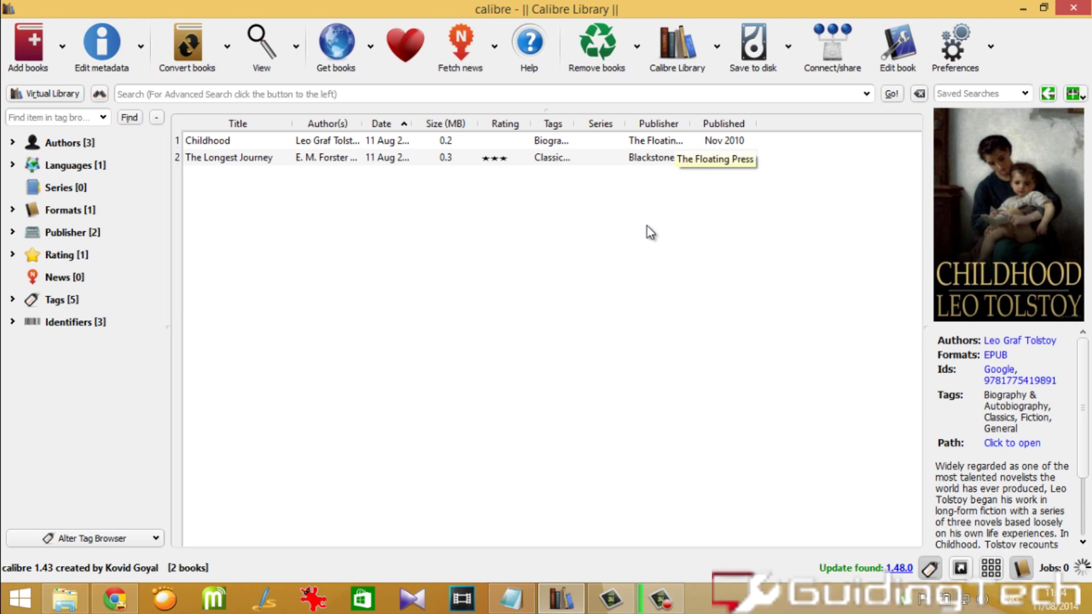
- Minimise calibre and the Ebook folder window to reveal the Windows desktop
left_click(1029, 4)
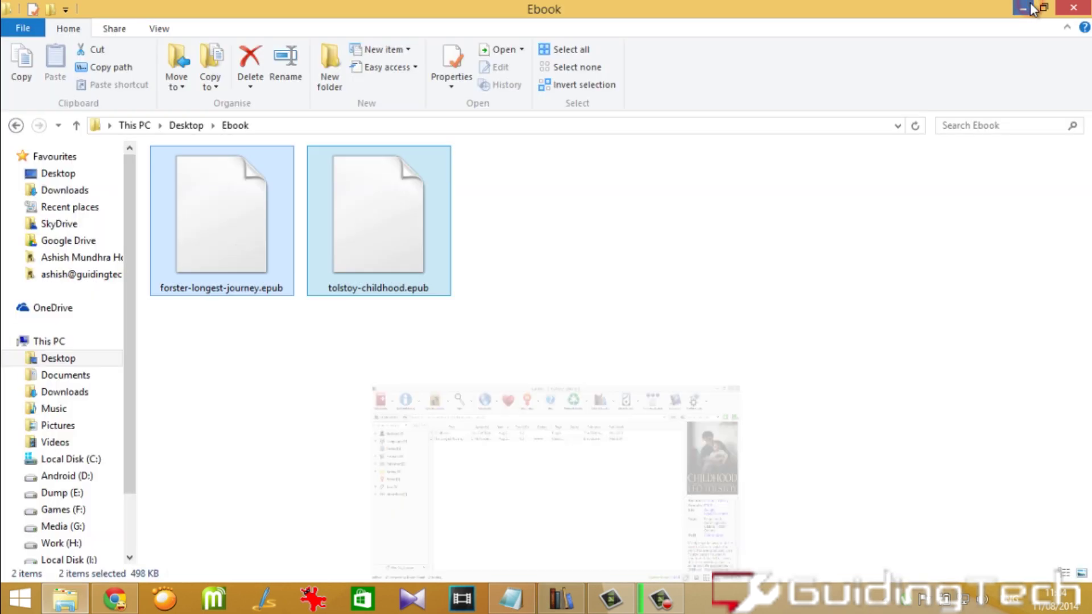
left_click(1030, 4)
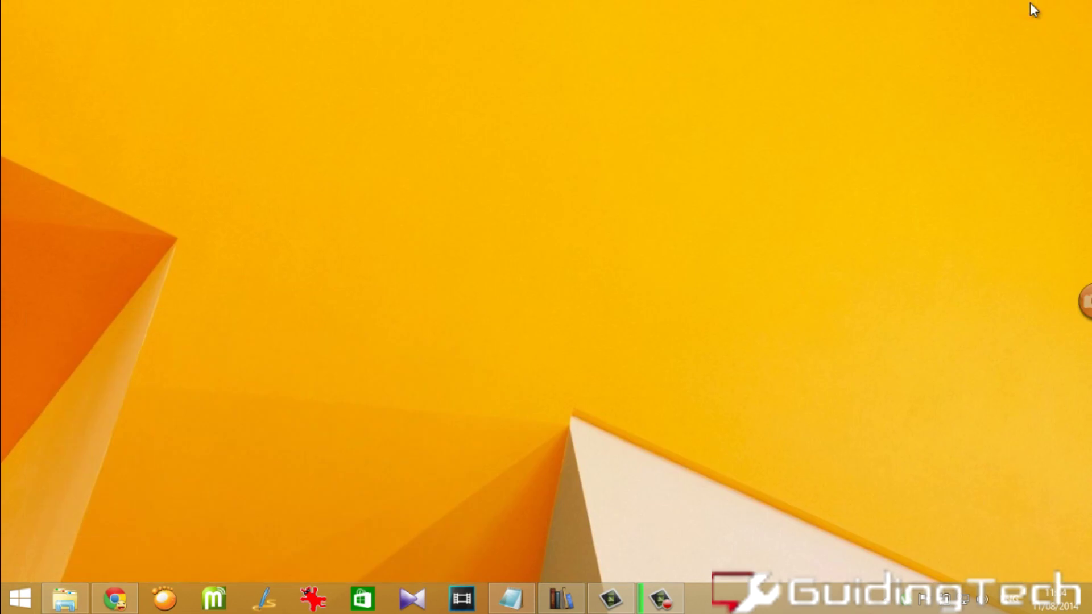